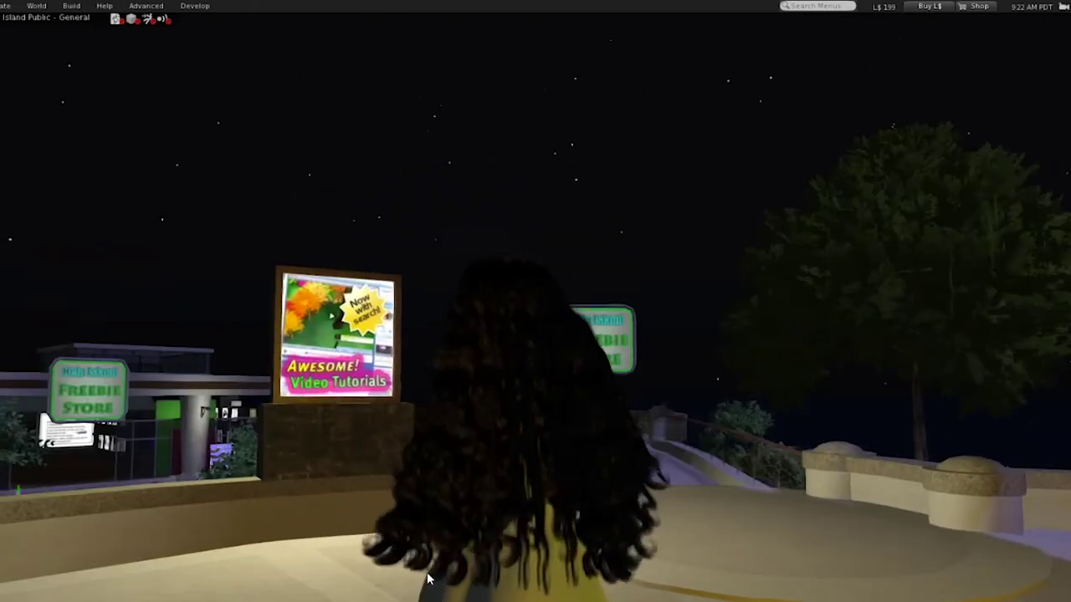
Step: Walk towards the Awesome Video Tutorials billboard, focus the camera on it and examine it from several angles
{"action": "key", "text": "Up"}
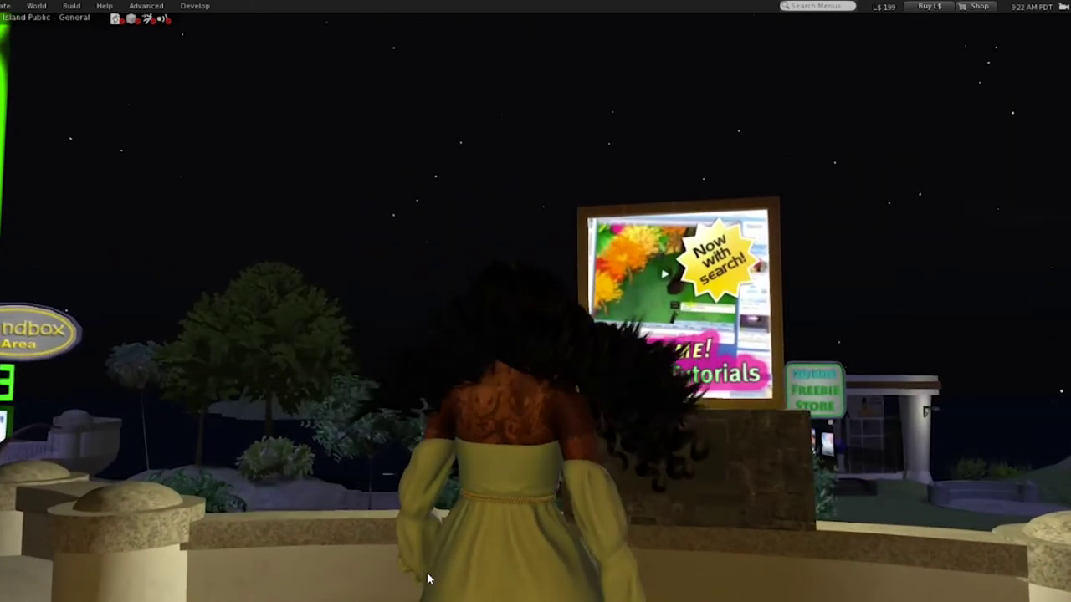
{"action": "left_click", "coordinate": [691, 292], "text": "alt"}
{"action": "scroll", "coordinate": [691, 292], "scroll_direction": "up", "scroll_amount": 4}
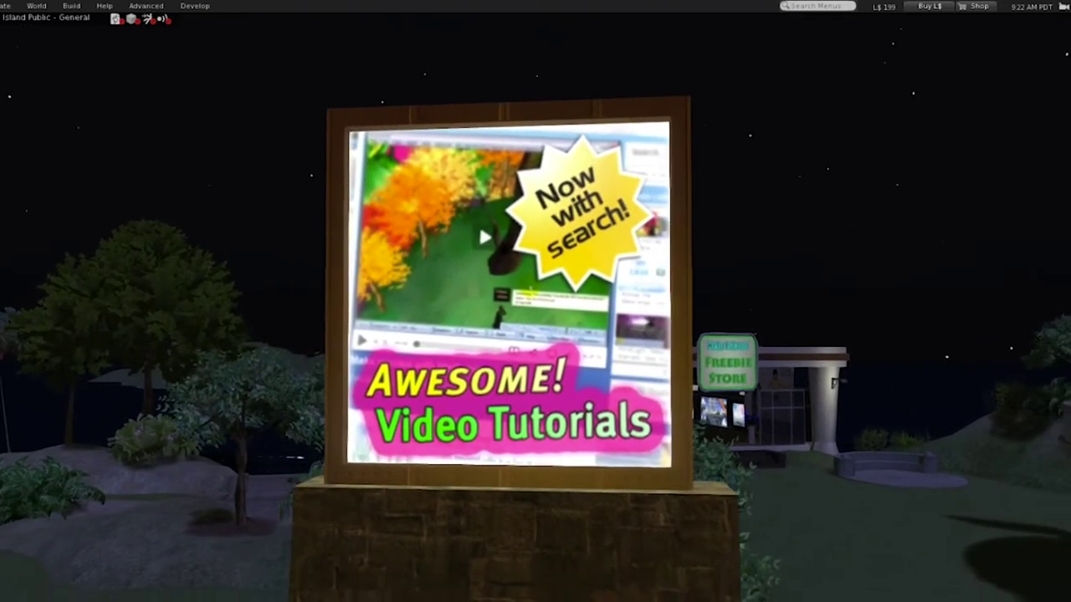
{"action": "left_click", "coordinate": [518, 377], "text": "alt"}
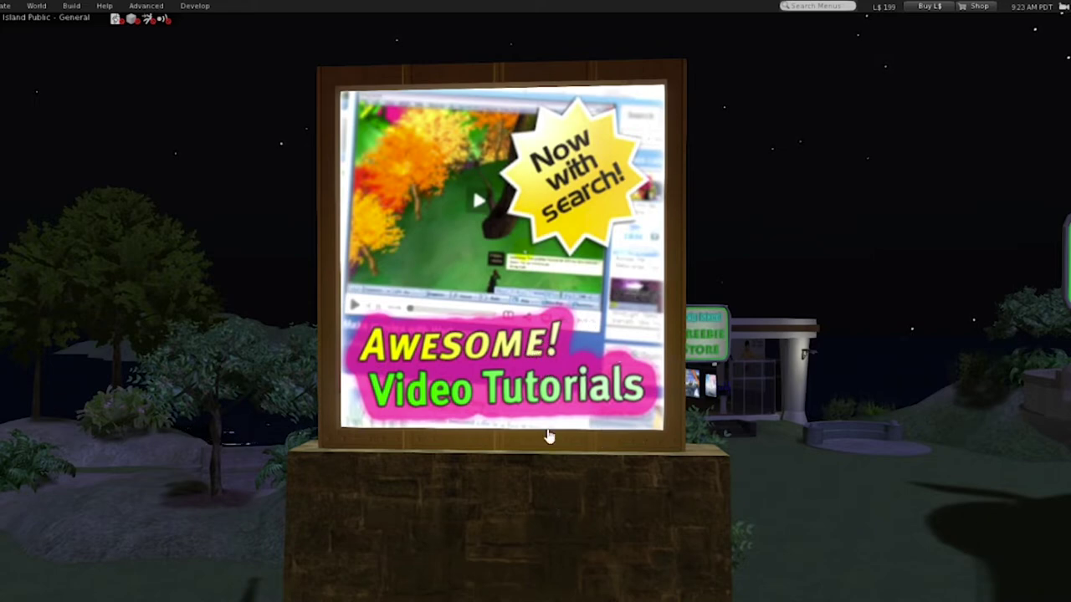
{"action": "left_click_drag", "start_coordinate": [487, 330], "coordinate": [516, 339]}
{"action": "left_click", "coordinate": [435, 339], "text": "alt"}
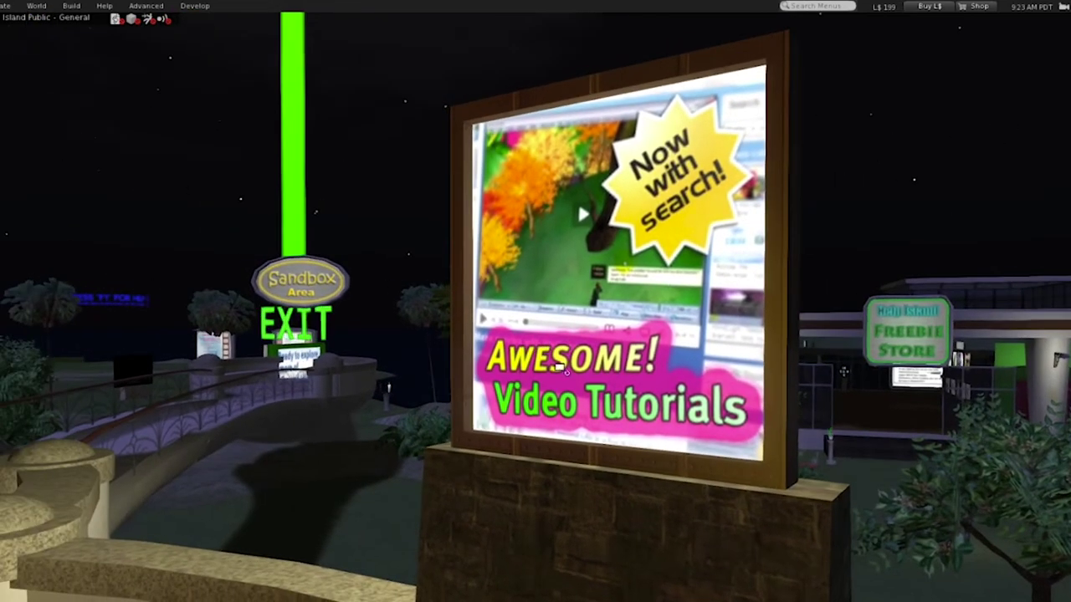
{"action": "key", "text": "Right"}
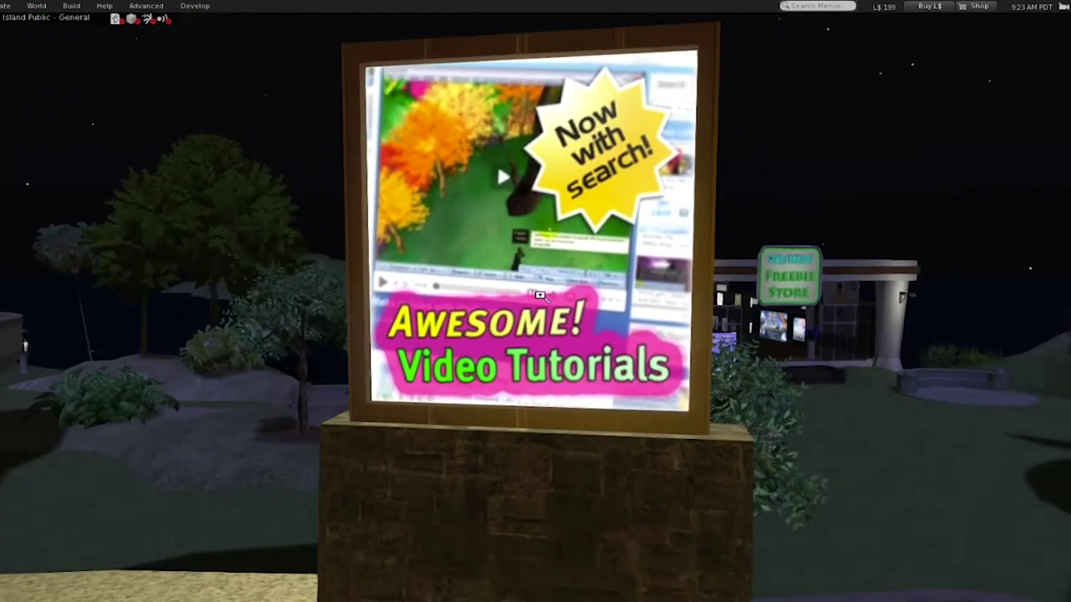
{"action": "key", "text": "Left"}
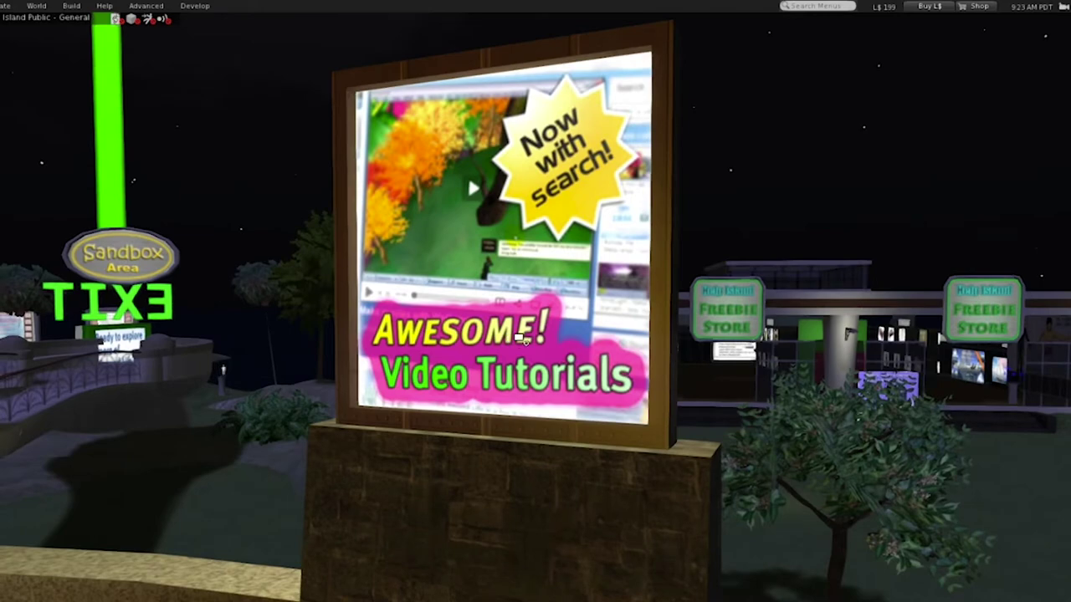
{"action": "key", "text": "Left"}
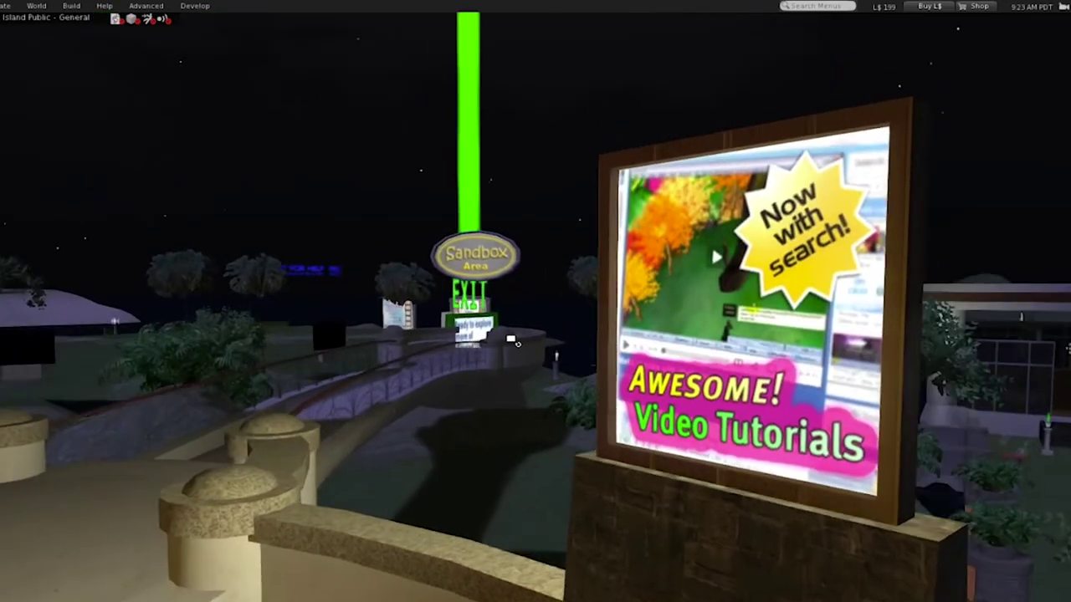
{"action": "key", "text": "Left"}
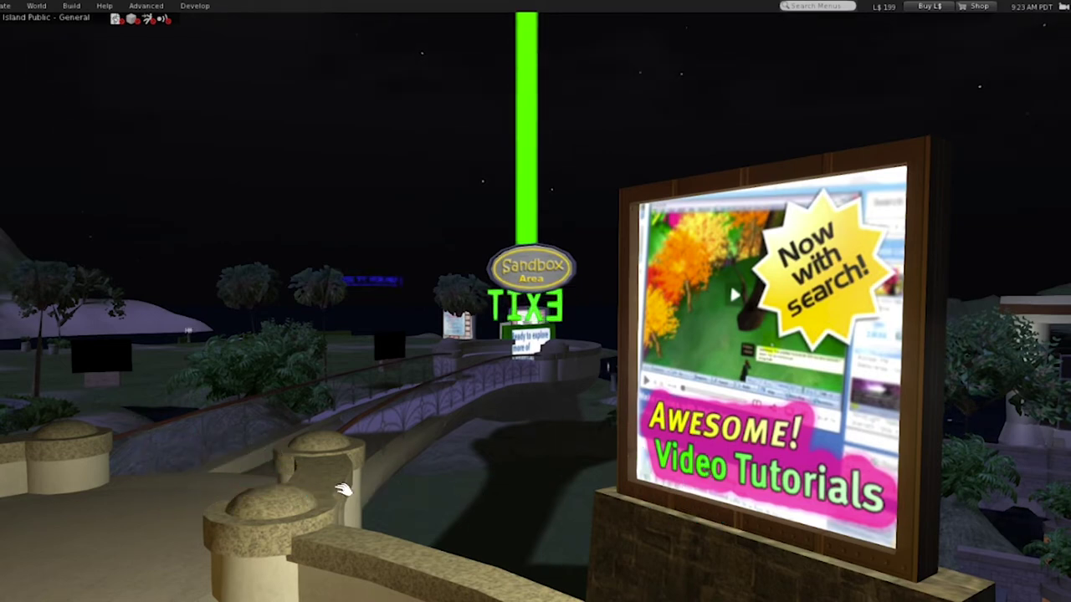
Step: Open the preferences, look over the Move & View settings and bring up the Controls key bindings
{"action": "key", "text": "ctrl+p"}
{"action": "left_click_drag", "start_coordinate": [276, 155], "coordinate": [390, 194]}
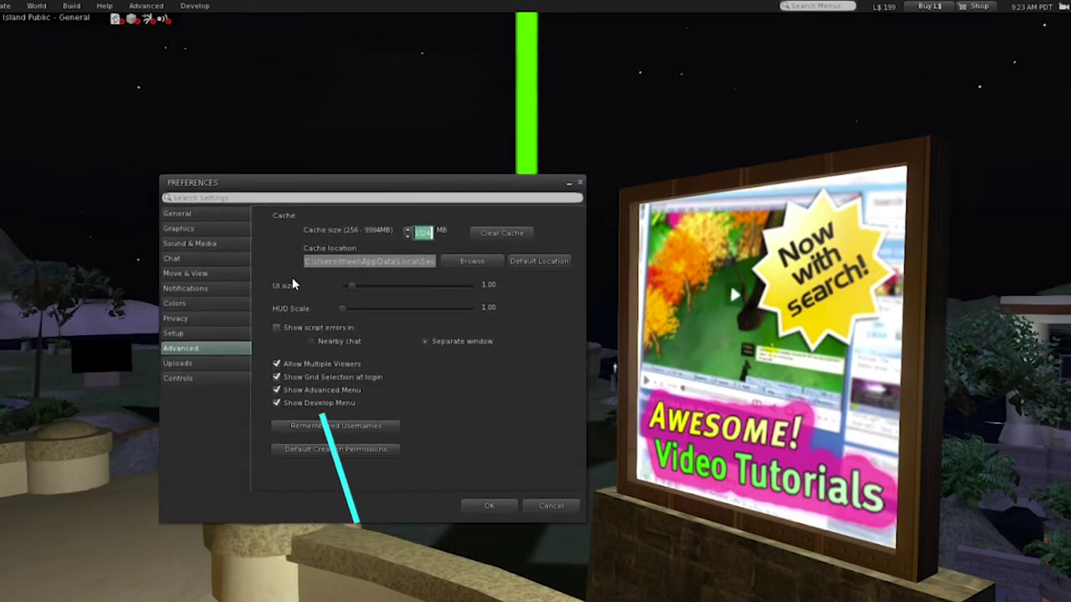
{"action": "left_click", "coordinate": [201, 273]}
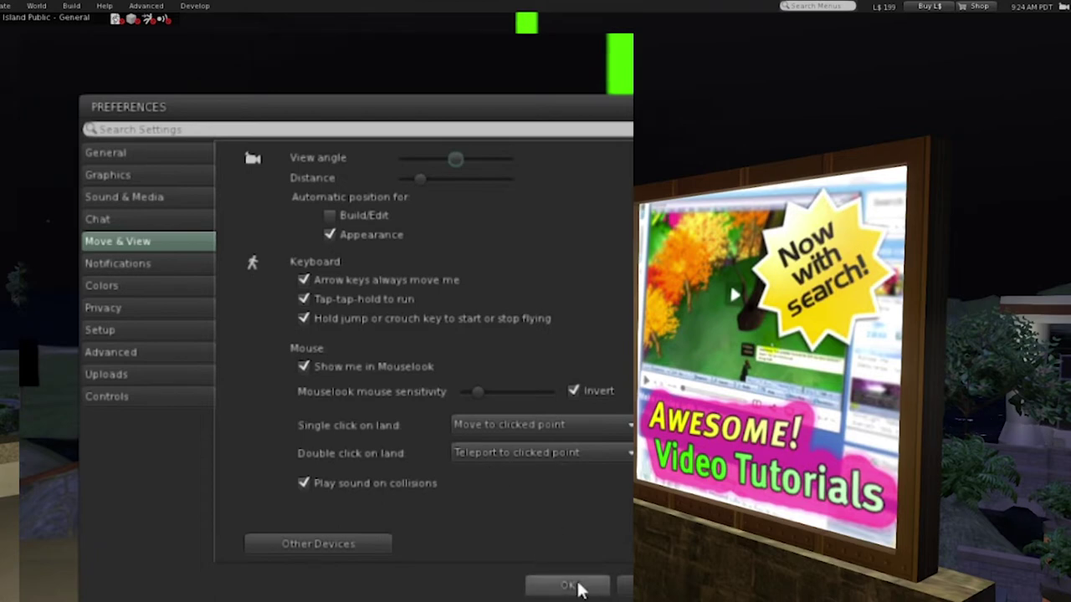
{"action": "left_click", "coordinate": [146, 357]}
{"action": "left_click", "coordinate": [149, 378]}
{"action": "left_click", "coordinate": [148, 394]}
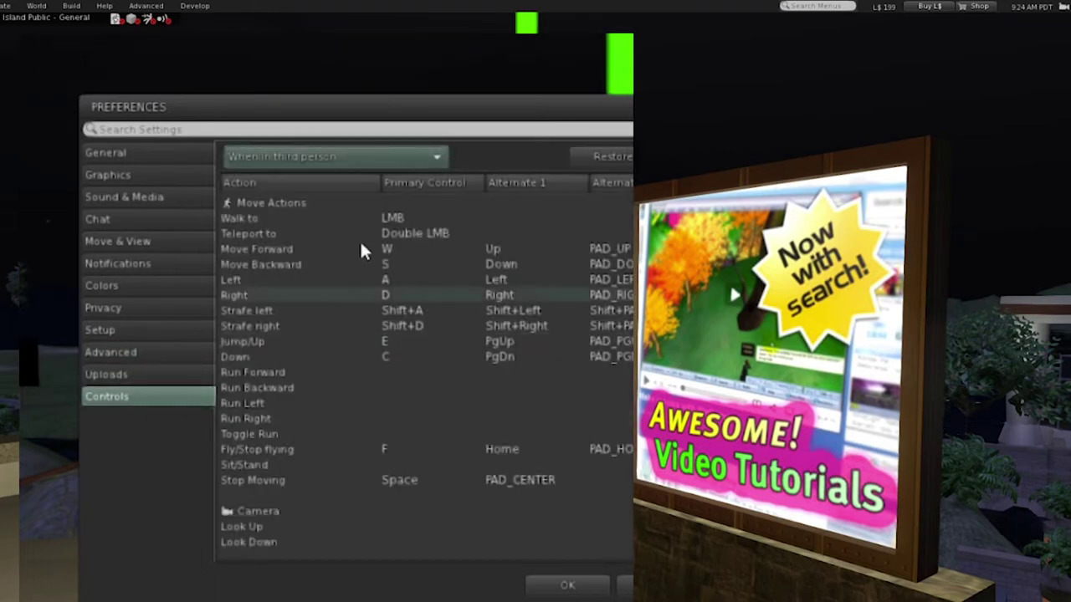
Step: Try LMB as the primary control for Move Forward and for Move Backward in third person
{"action": "double_click", "coordinate": [385, 251]}
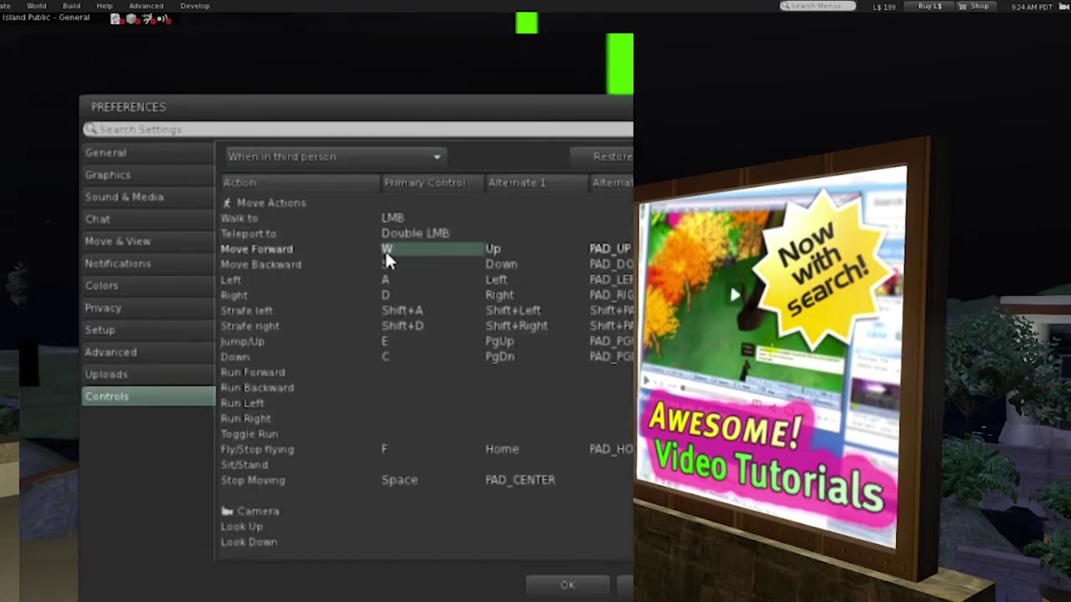
{"action": "left_click", "coordinate": [722, 261]}
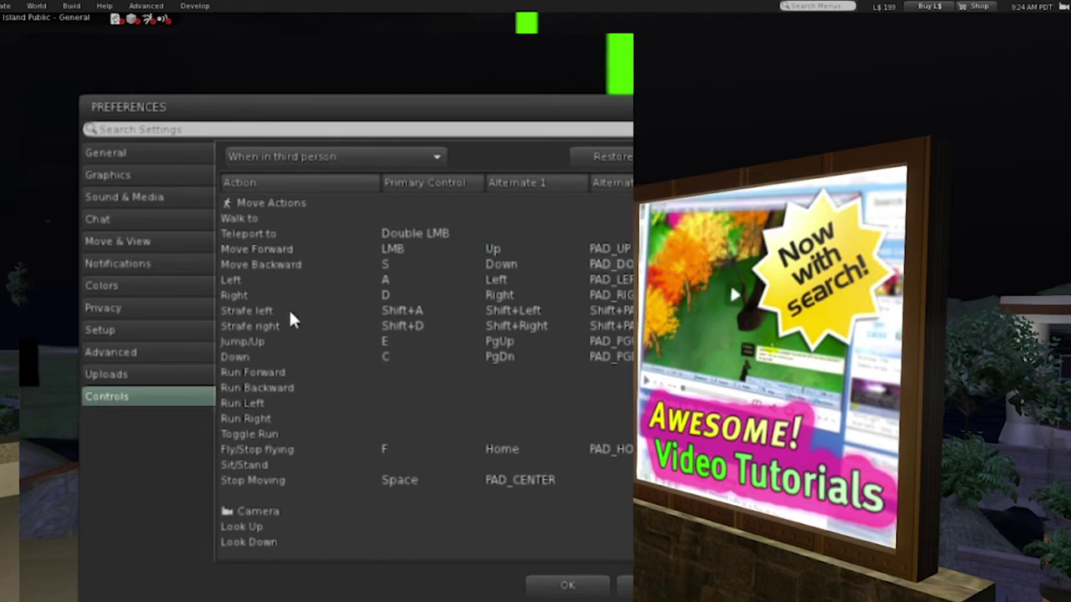
{"action": "double_click", "coordinate": [391, 264]}
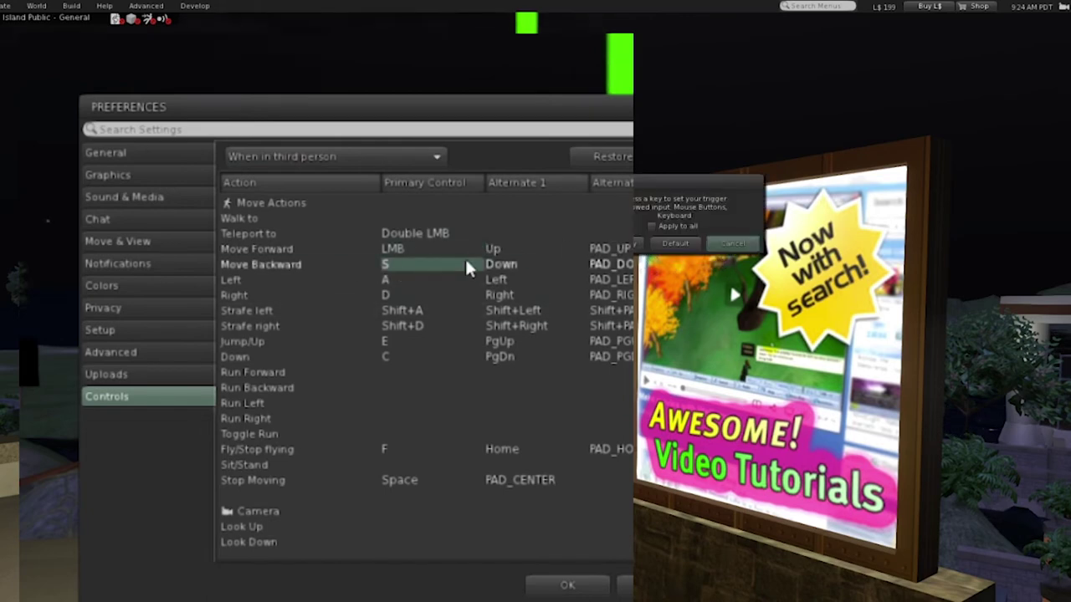
{"action": "left_click", "coordinate": [388, 249]}
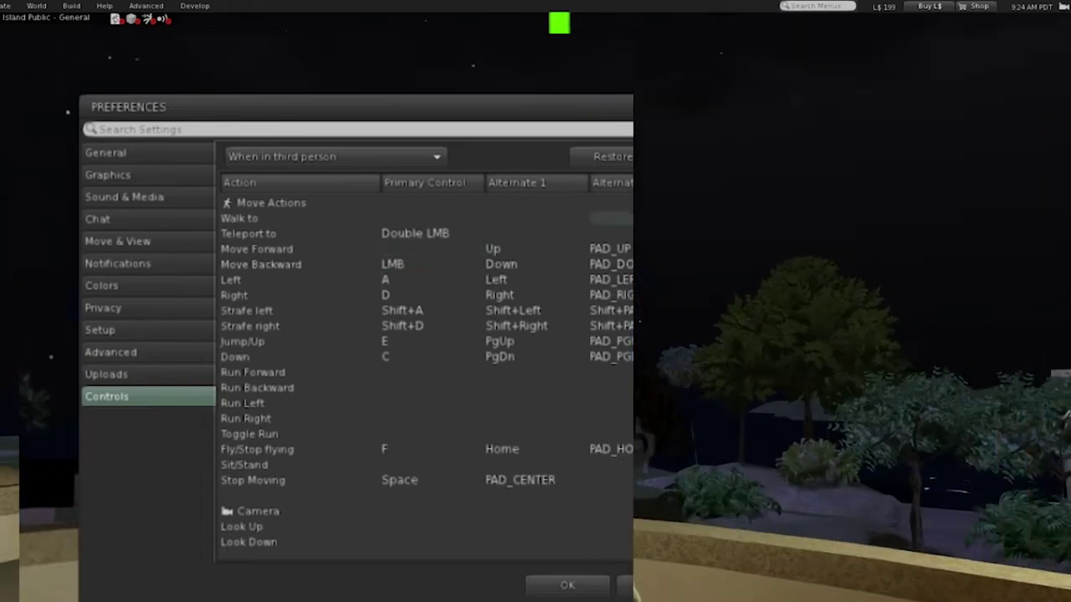
Step: Set the primary control of Move Forward to W and reset Move Backward to its default, S
{"action": "double_click", "coordinate": [397, 248]}
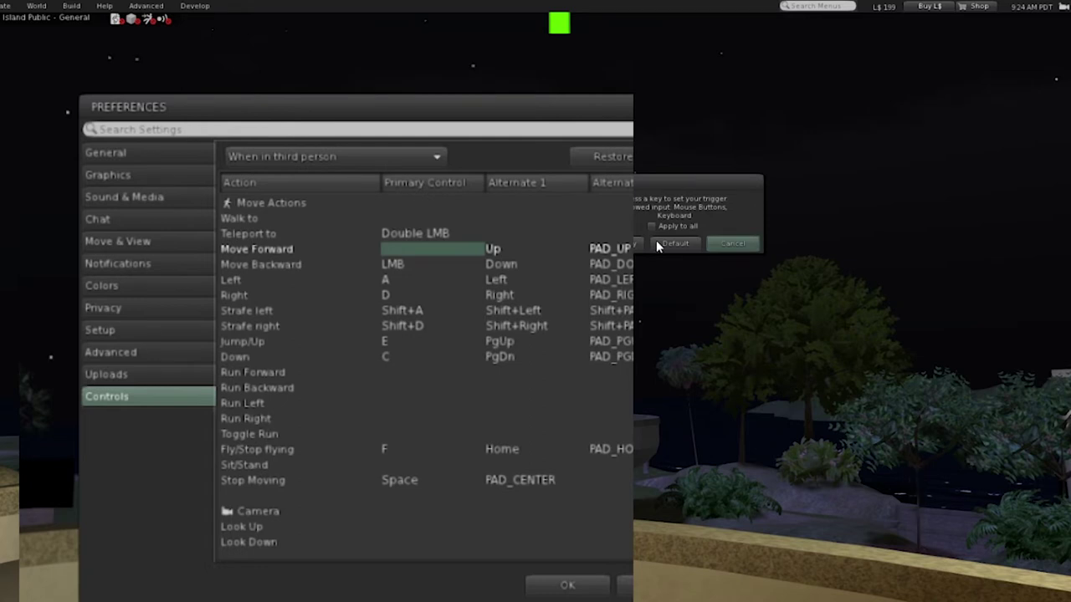
{"action": "key", "text": "w"}
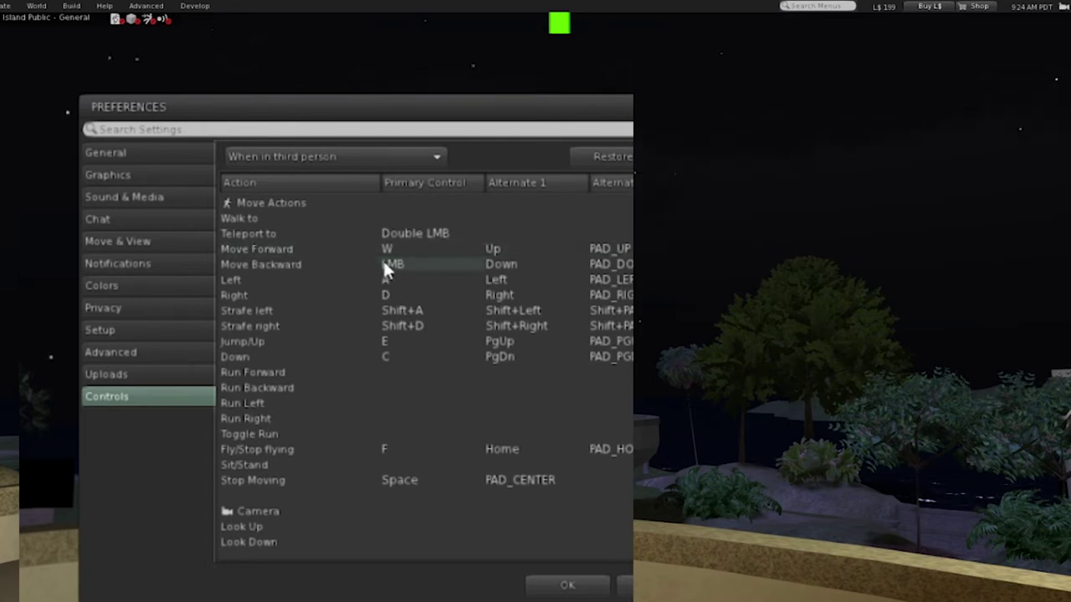
{"action": "double_click", "coordinate": [385, 264]}
{"action": "left_click", "coordinate": [676, 244]}
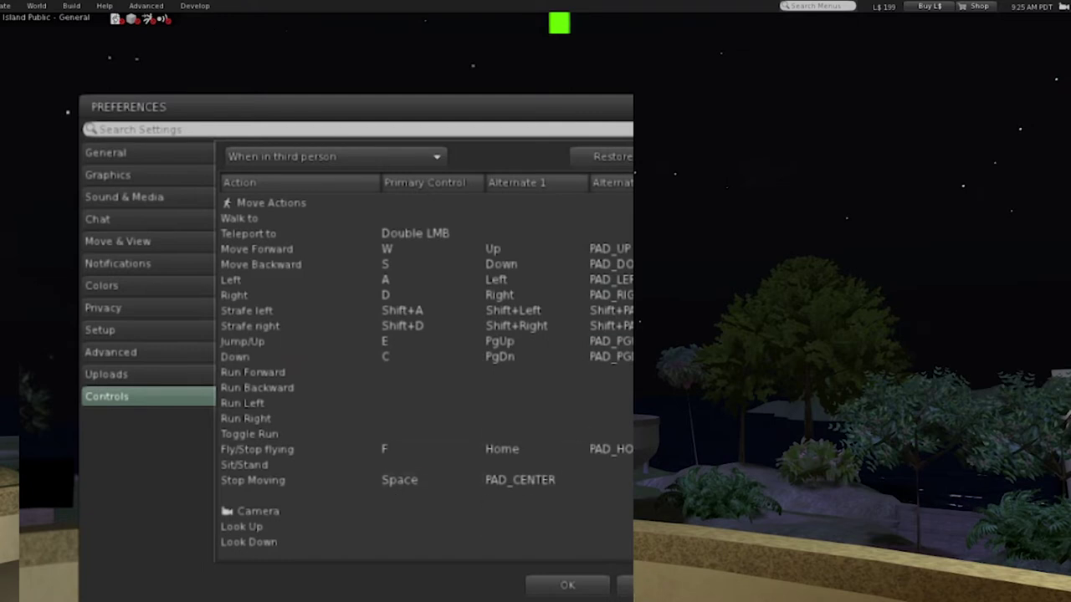
Step: Review the camera, editing, sound and media key bindings for third person, and save the preferences
{"action": "scroll", "coordinate": [464, 251], "scroll_direction": "down", "scroll_amount": 10}
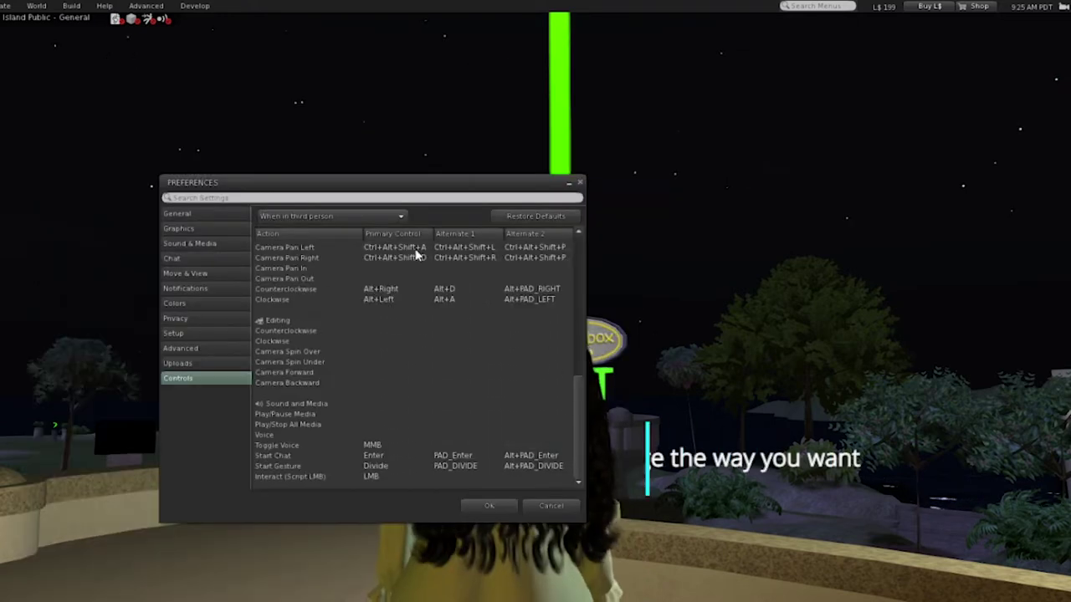
{"action": "left_click_drag", "start_coordinate": [579, 443], "coordinate": [573, 288]}
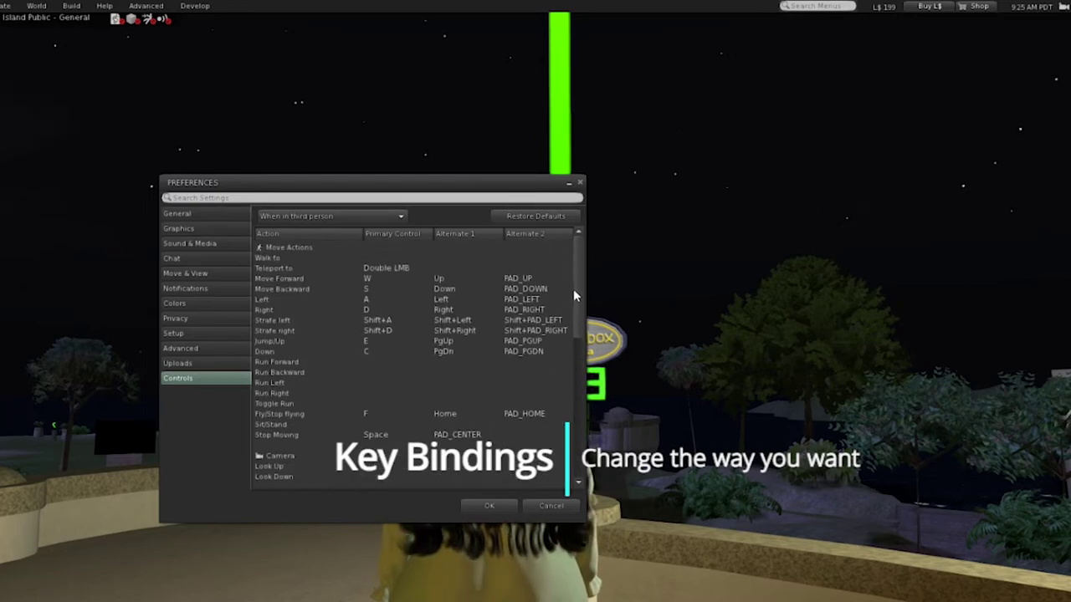
{"action": "left_click", "coordinate": [502, 507]}
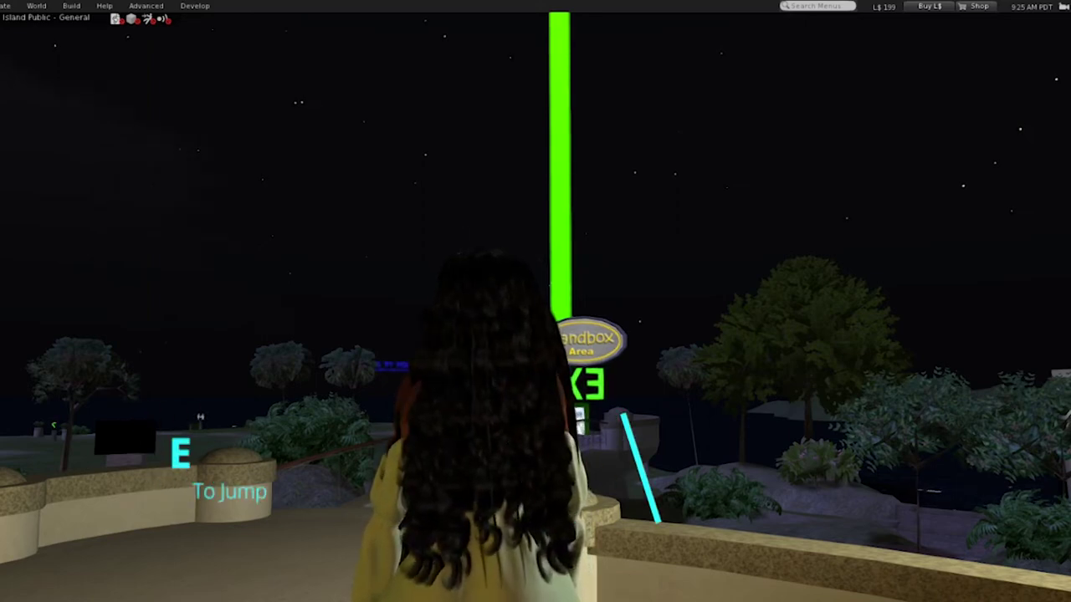
Step: Make the avatar jump and take off, practising flying down and up above the plaza
{"action": "key", "text": "e"}
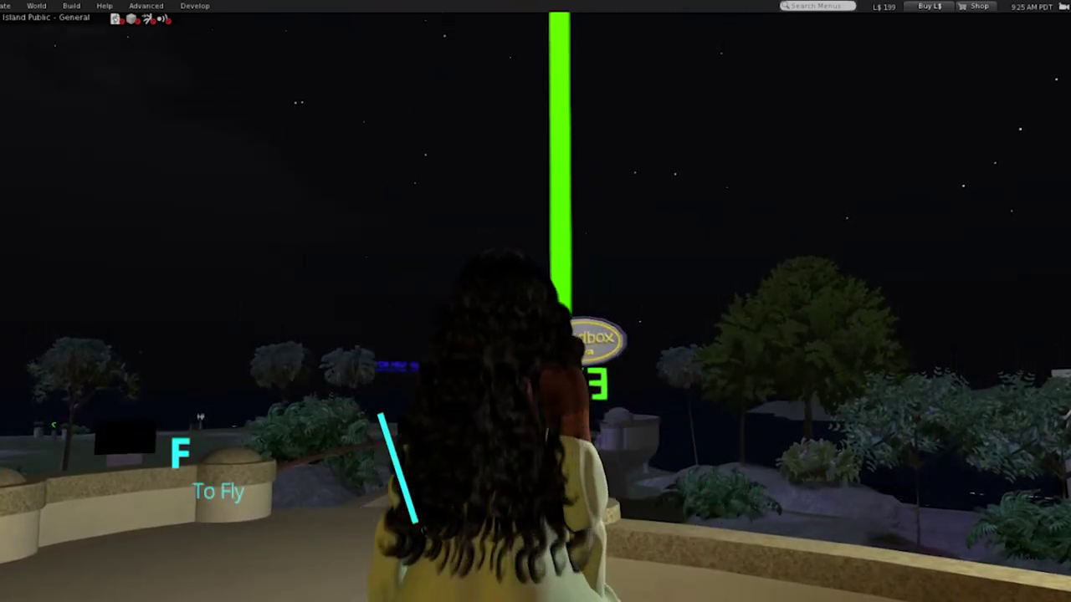
{"action": "key", "text": "f"}
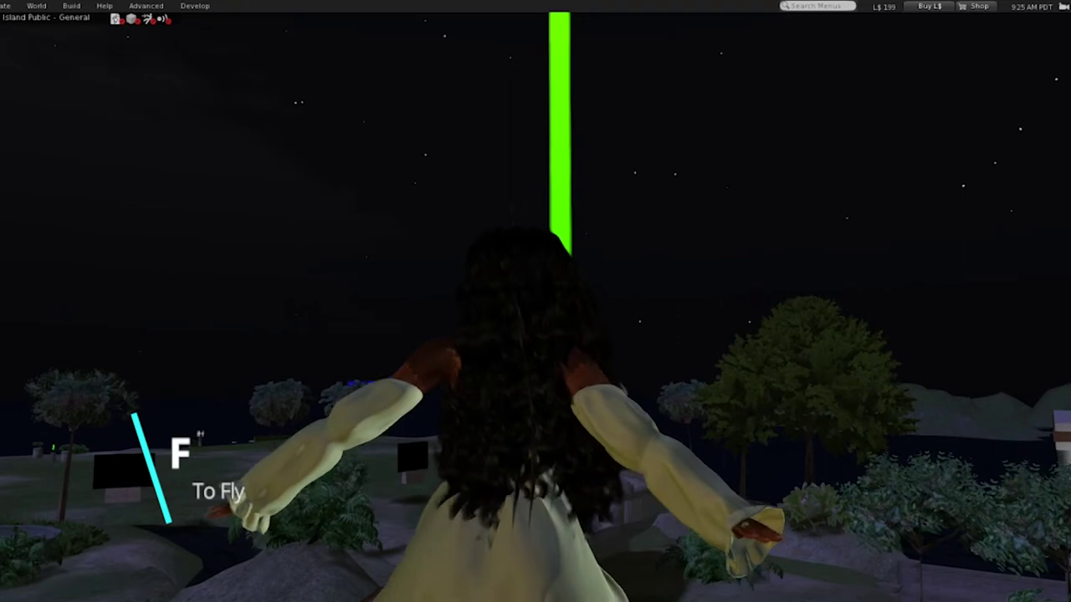
{"action": "key", "text": "f"}
{"action": "key", "text": "c"}
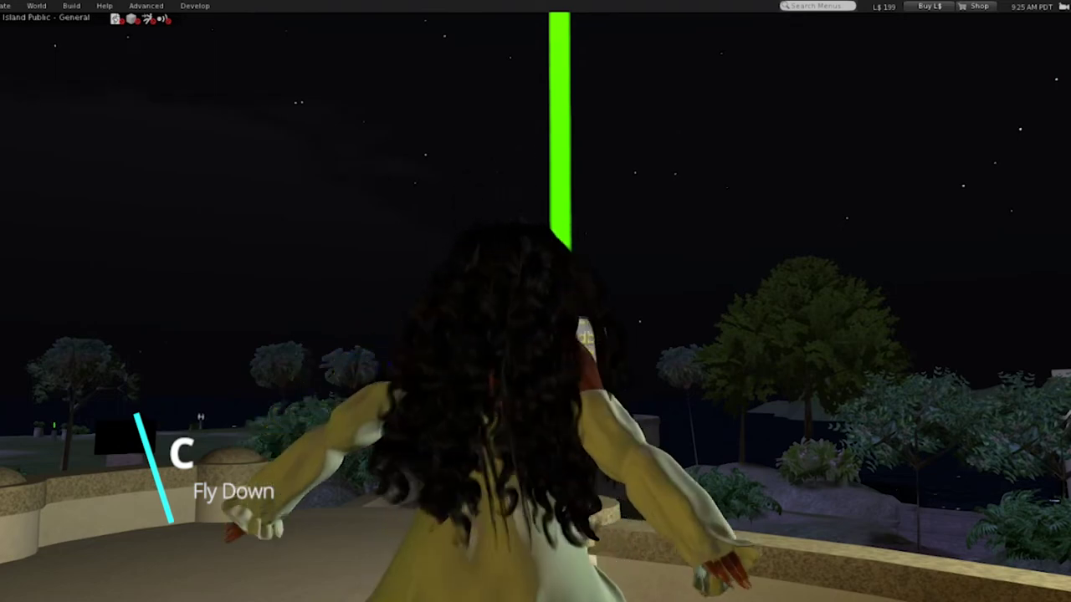
{"action": "key", "text": "e"}
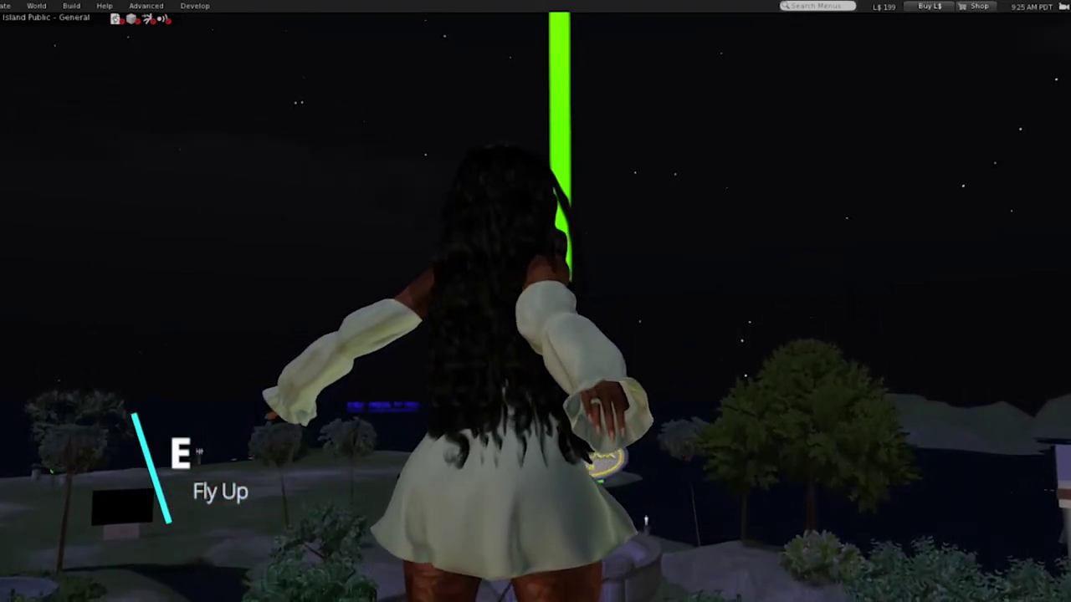
Step: Fly the avatar around the island and land it back on the plaza
{"action": "key", "text": "w"}
{"action": "key", "text": "Left"}
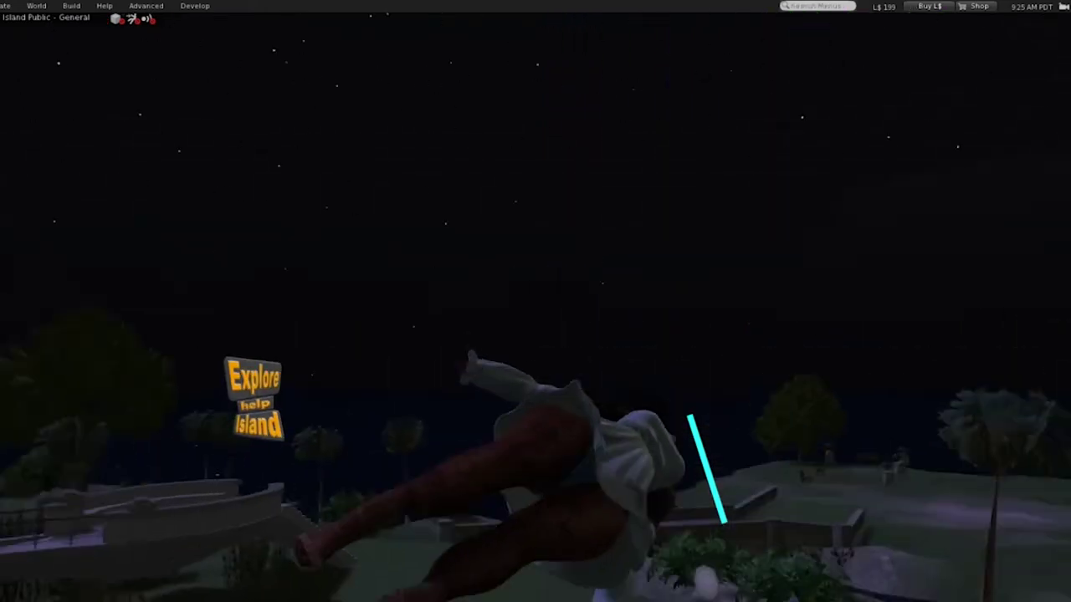
{"action": "key", "text": "Left"}
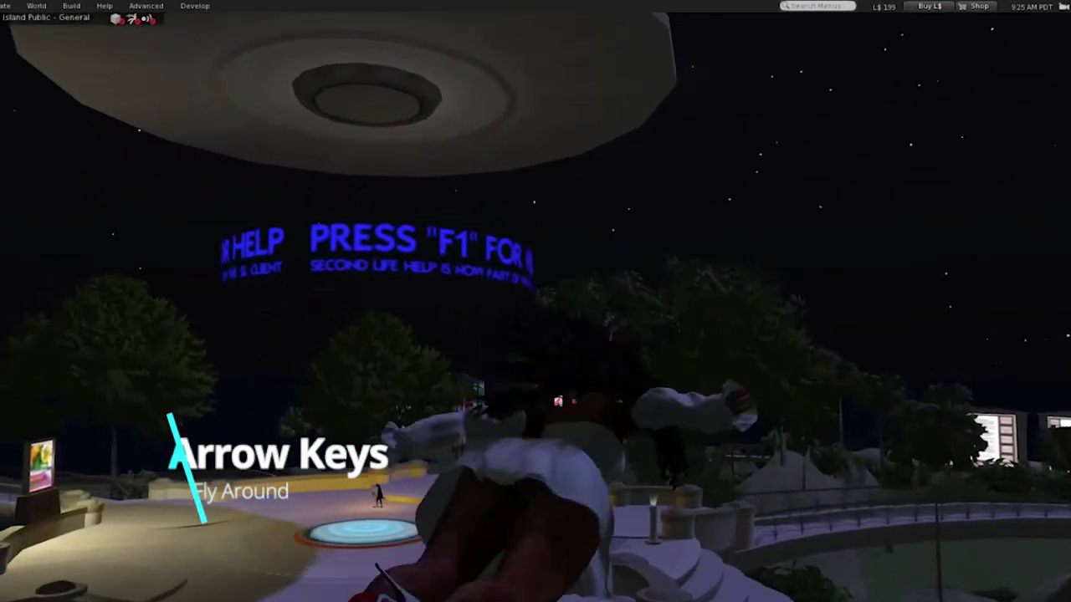
{"action": "key", "text": "Up"}
{"action": "key", "text": "Up"}
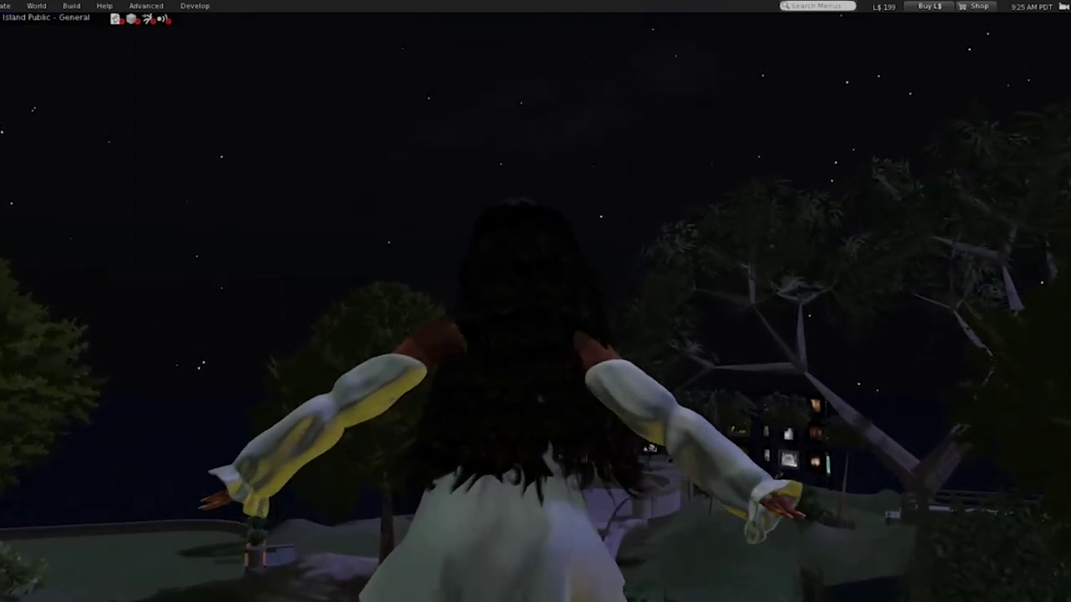
{"action": "key", "text": "Page_Down"}
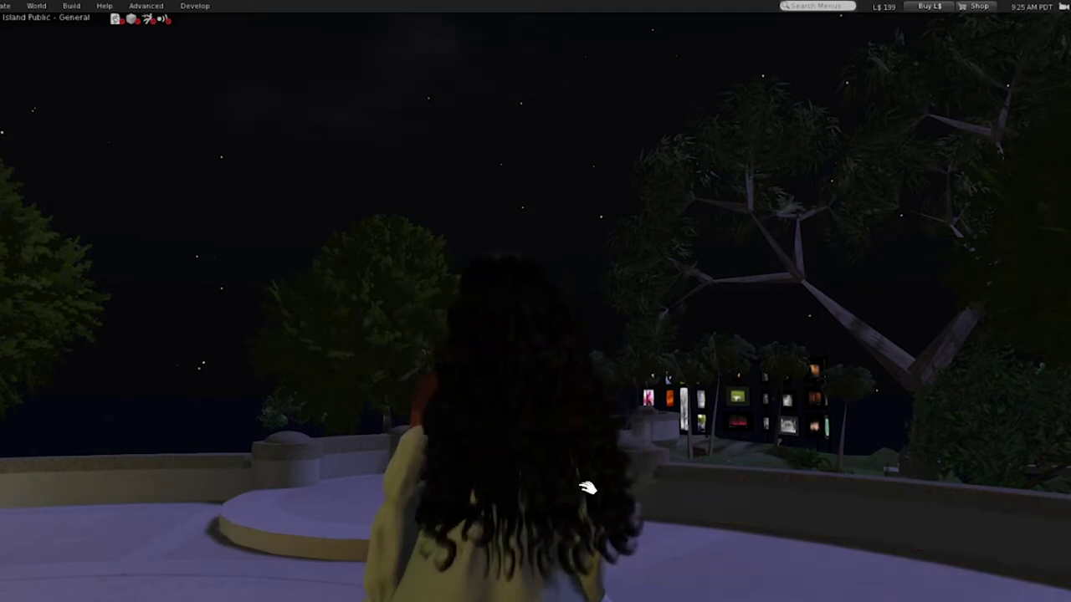
Step: Orbit and zoom the camera around the avatar to view the plaza, the glowing pad and the Freebie Store signs
{"action": "key", "text": "Left"}
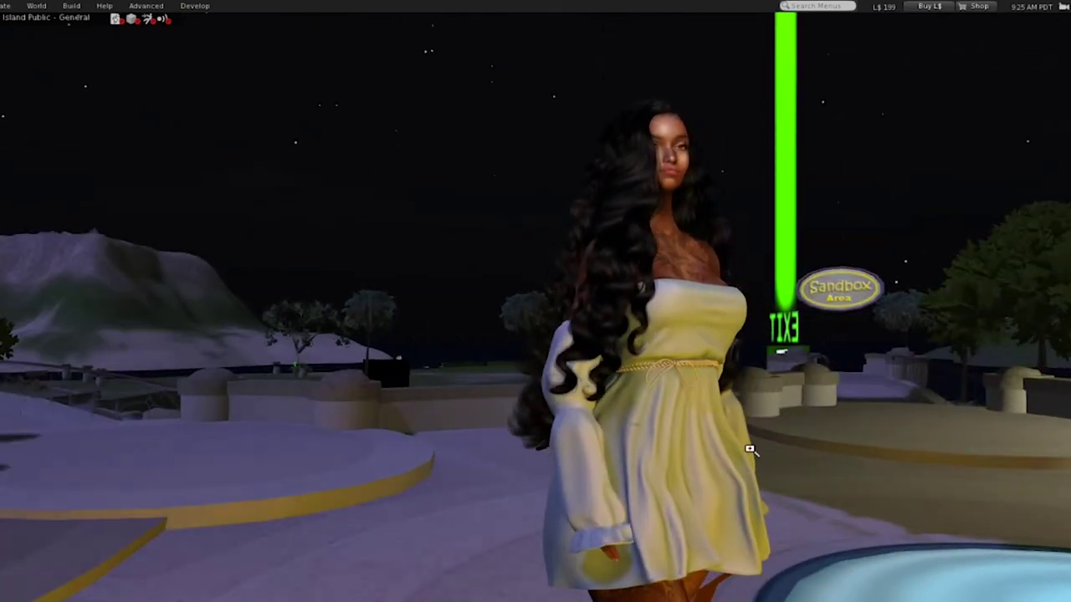
{"action": "left_click", "coordinate": [1031, 396], "text": "alt"}
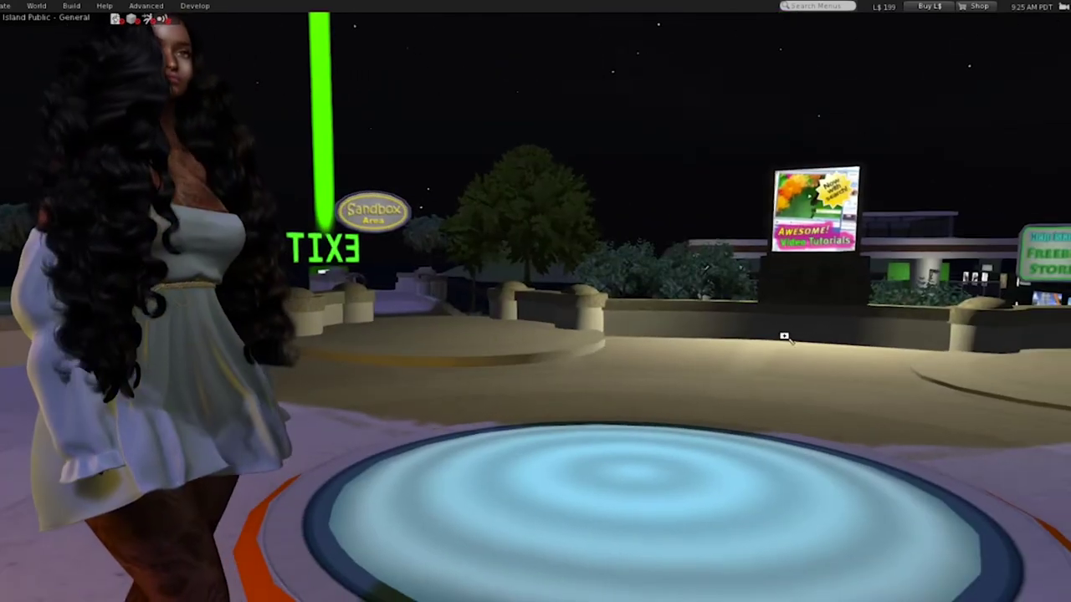
{"action": "left_click", "coordinate": [781, 337], "text": "alt"}
{"action": "key", "text": "Right"}
{"action": "key", "text": "Right"}
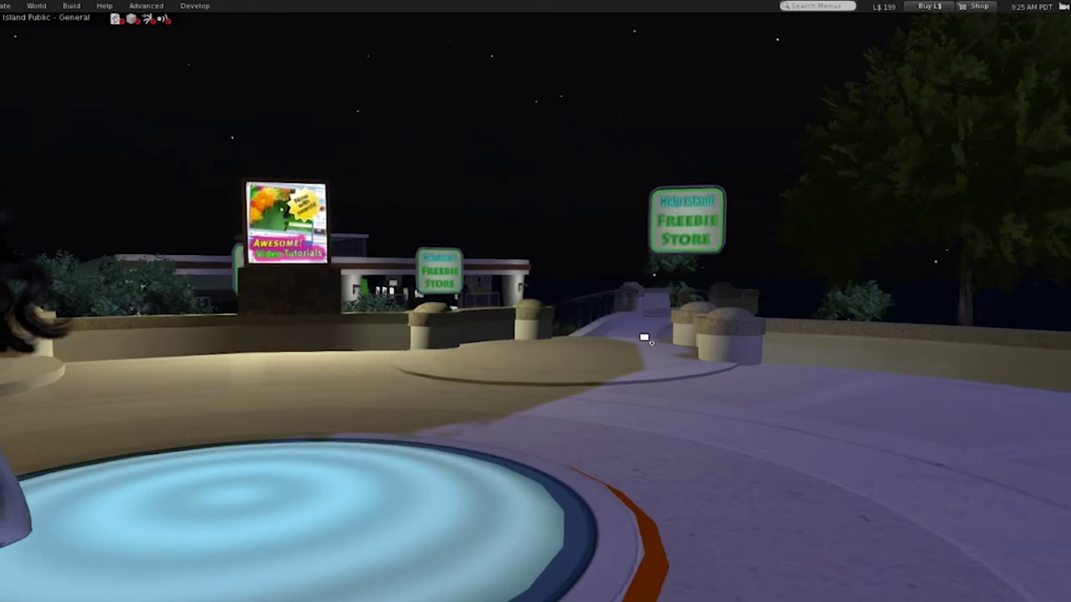
{"action": "scroll", "coordinate": [510, 340], "scroll_direction": "down", "scroll_amount": 3}
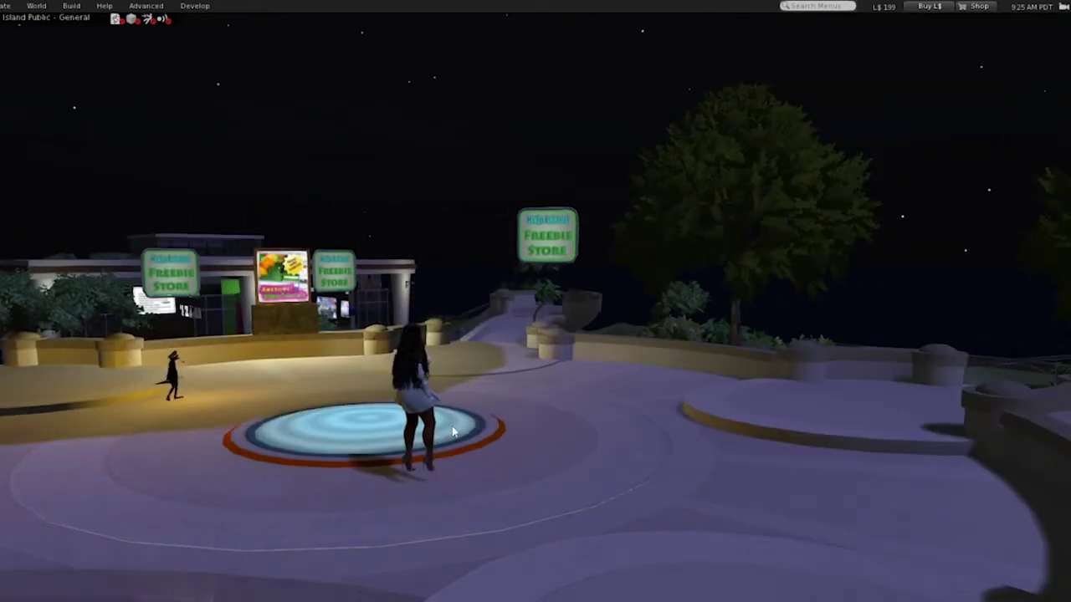
{"action": "scroll", "coordinate": [427, 375], "scroll_direction": "up", "scroll_amount": 3}
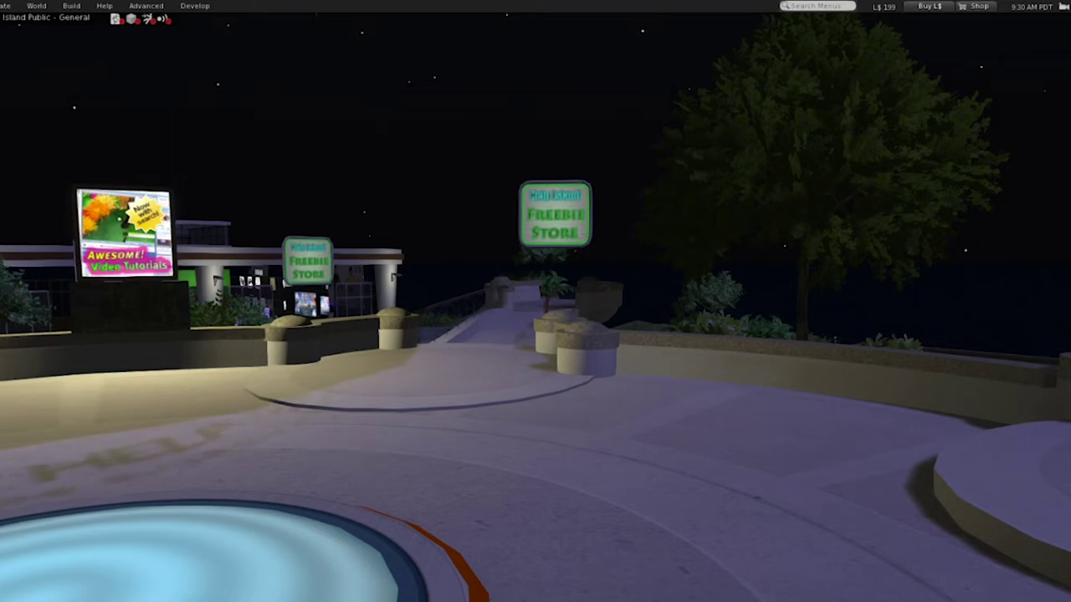
Step: Open the Second Life search window and reposition it so the whole search form is in view
{"action": "key", "text": "ctrl+f"}
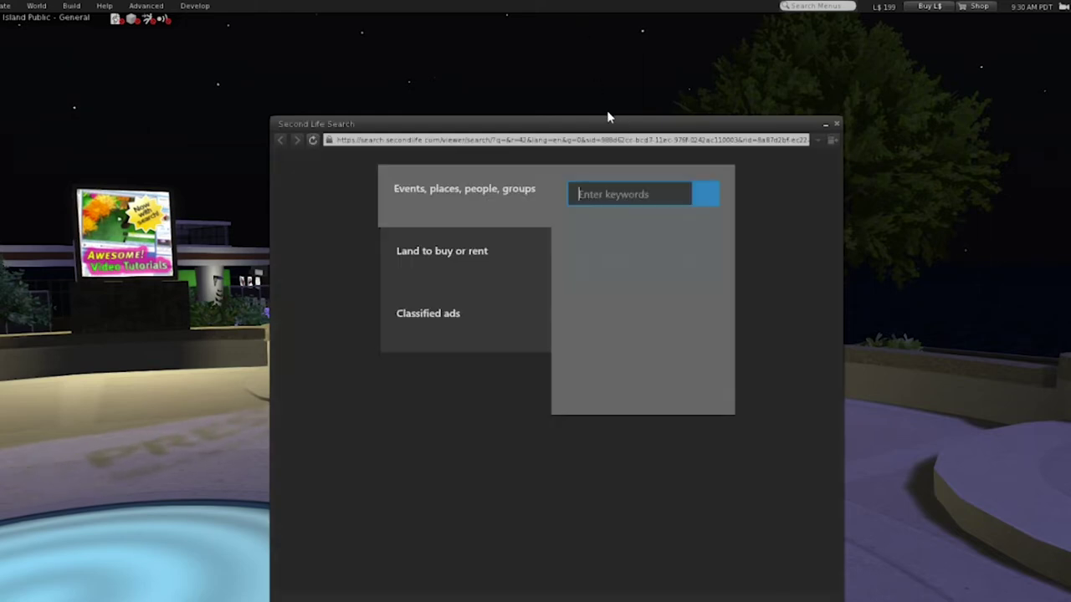
{"action": "left_click_drag", "start_coordinate": [608, 117], "coordinate": [576, 88]}
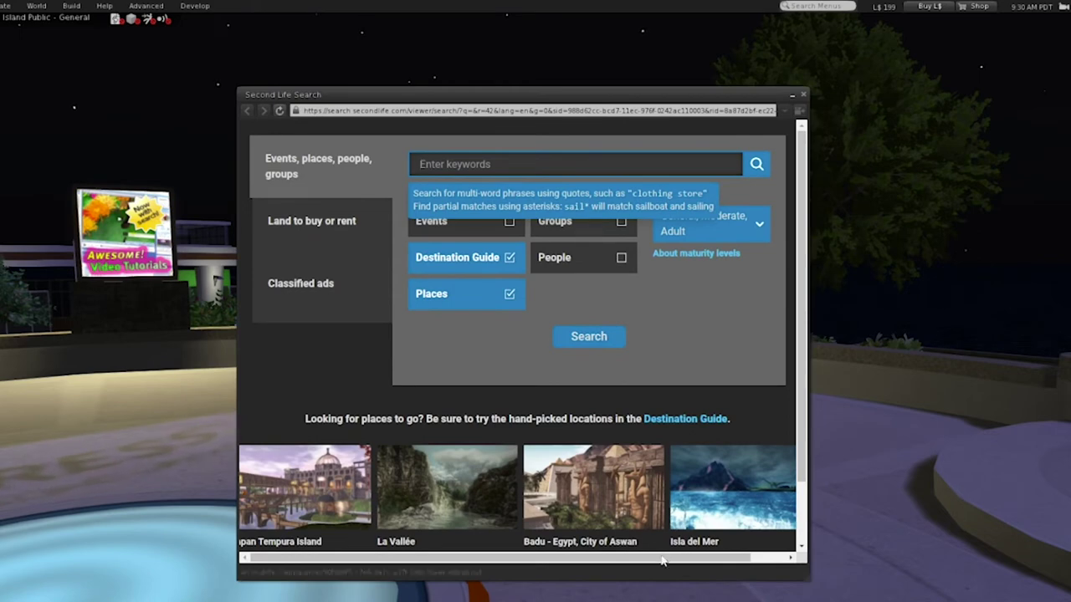
{"action": "mouse_move", "coordinate": [663, 559]}
{"action": "left_mouse_down"}
{"action": "mouse_move", "coordinate": [741, 571]}
{"action": "mouse_move", "coordinate": [677, 569]}
{"action": "left_mouse_up"}
{"action": "scroll", "coordinate": [676, 563], "scroll_direction": "left", "scroll_amount": 1}
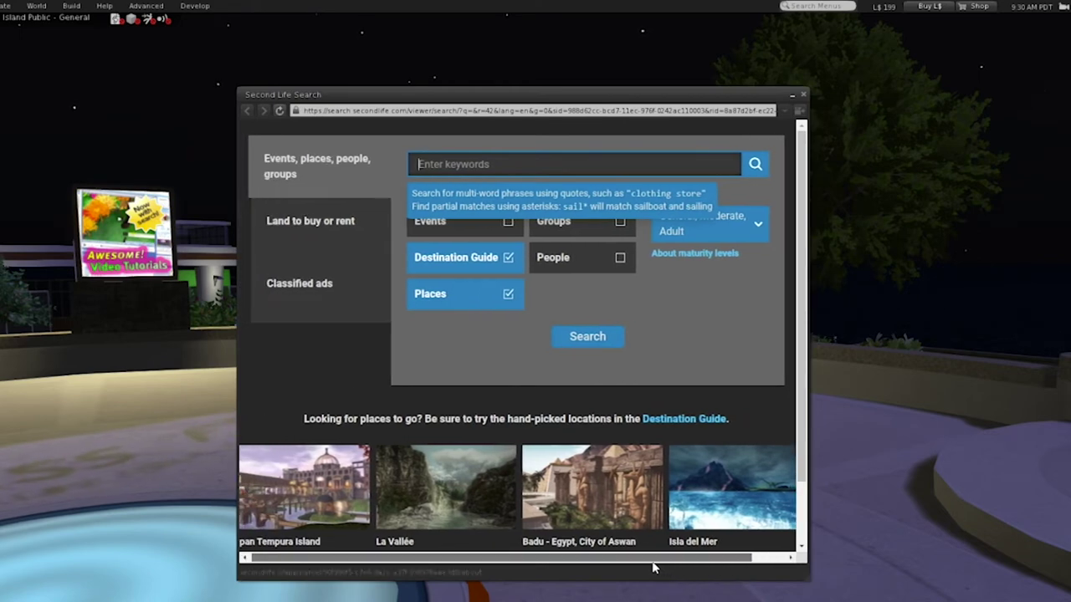